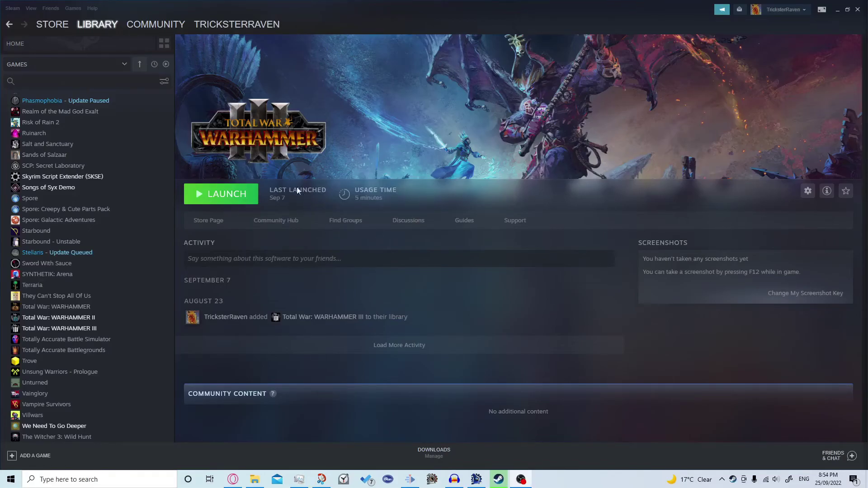
Include tools in the game library list and search it for "warhammer"
left_click(81, 68)
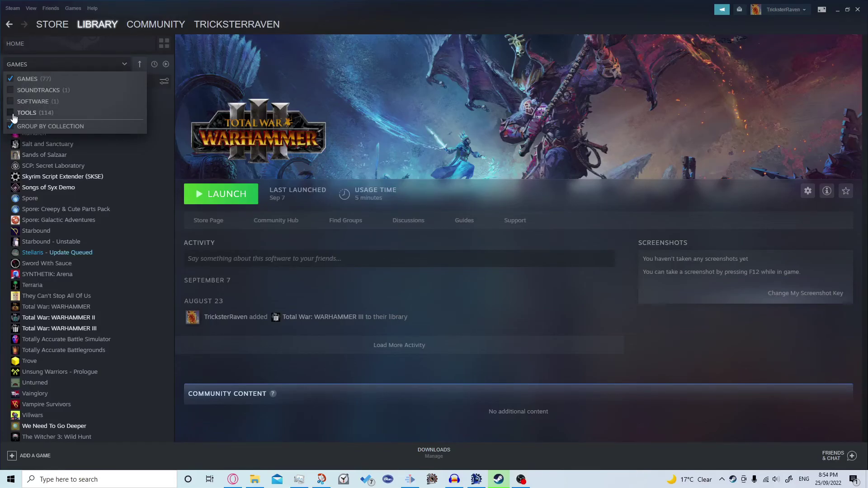
left_click(13, 115)
left_click(88, 66)
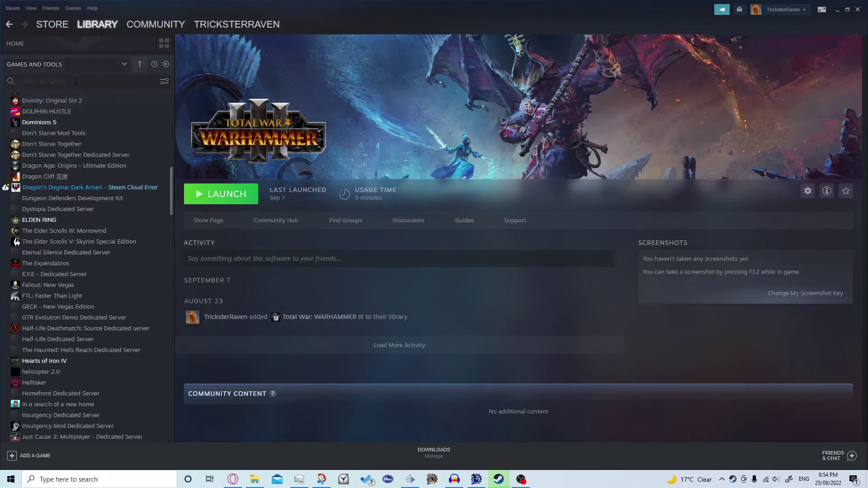
left_click(75, 82)
type("warhammer")
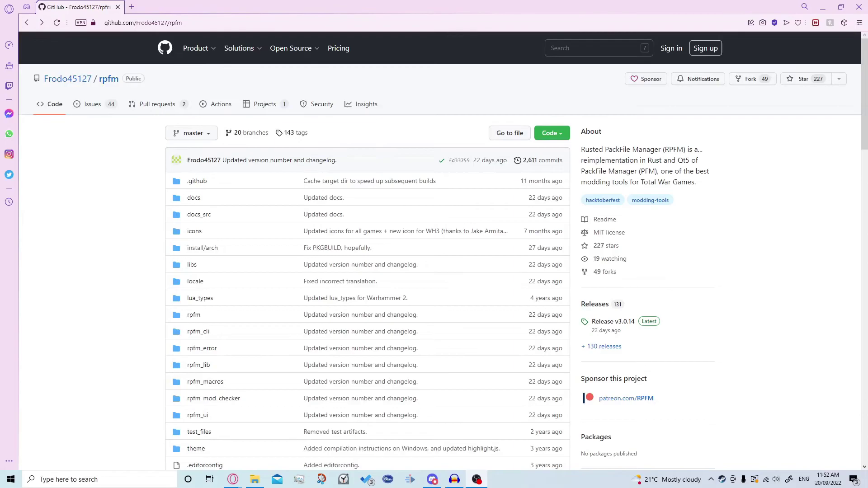
Download rpfm-v3.0.14-x86_64-pc-windows-msvc.zip from the rpfm repository's Release v3.0.14 on GitHub
left_click(612, 322)
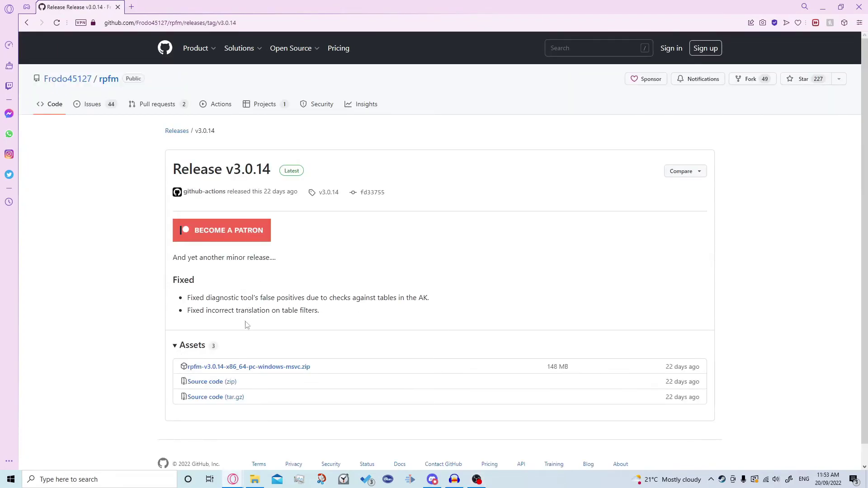
left_click(264, 368)
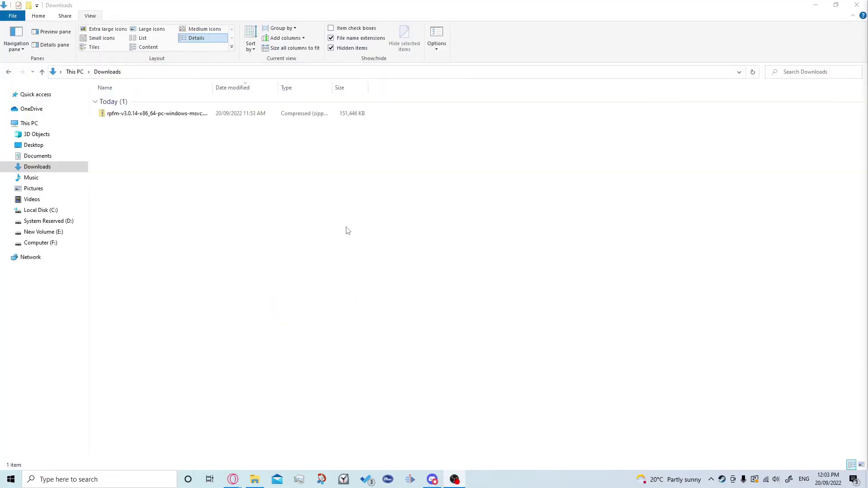
Extract the downloaded rpfm archive with 7-Zip into the RPFM folder on New Volume (E:)
left_click(174, 118)
right_click(174, 118)
mouse_move(262, 177)
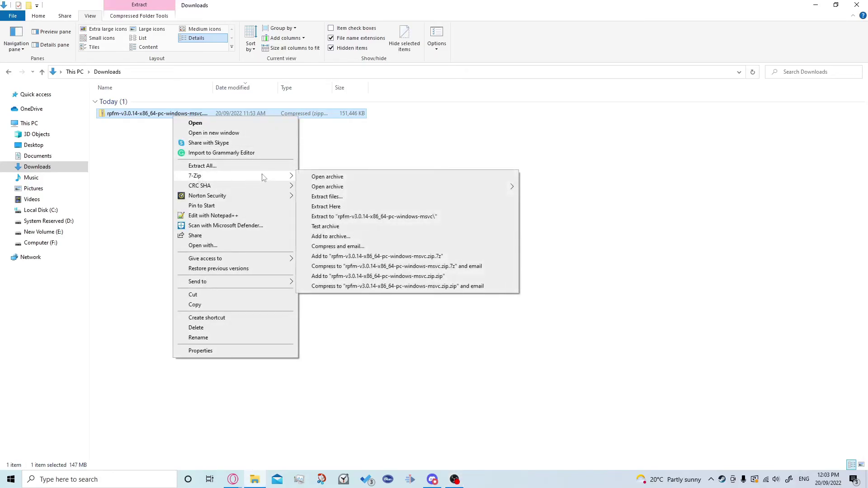
left_click(333, 201)
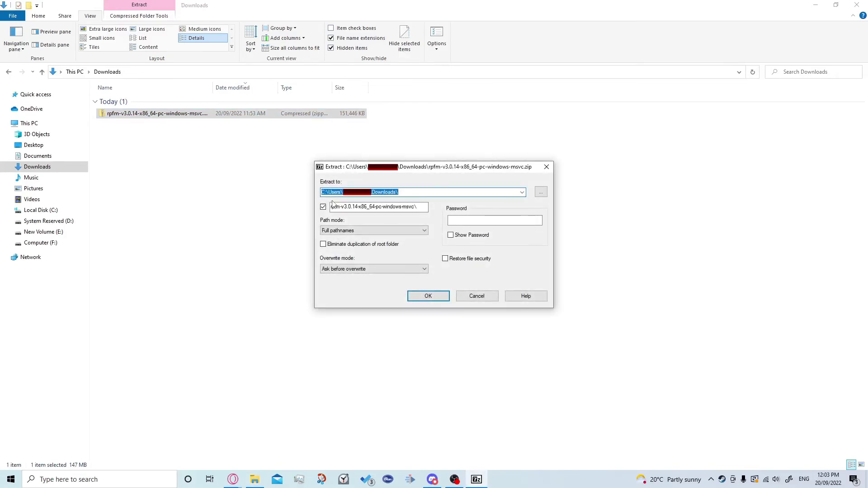
left_click(541, 192)
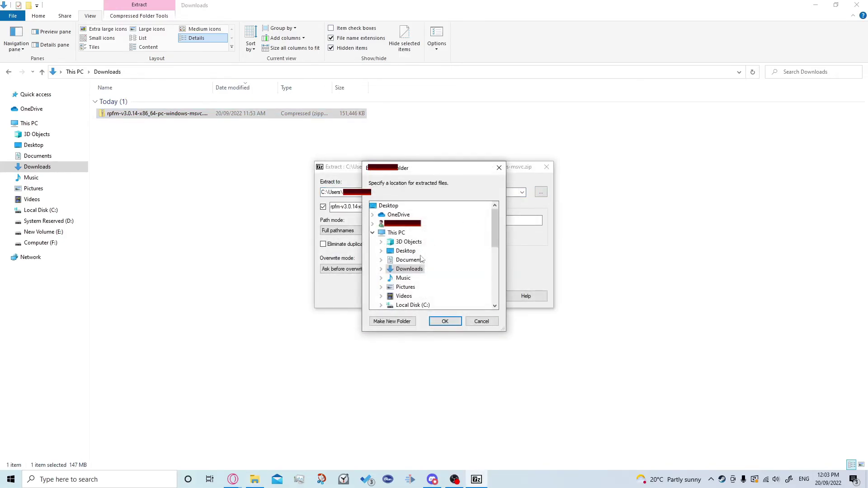
scroll(421, 258, "down", 2)
double_click(412, 268)
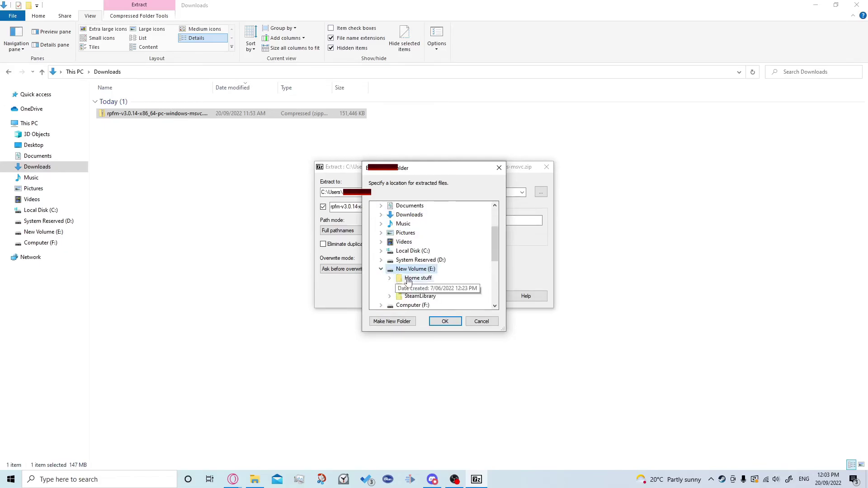
left_click(409, 286)
left_click(445, 322)
left_click(430, 296)
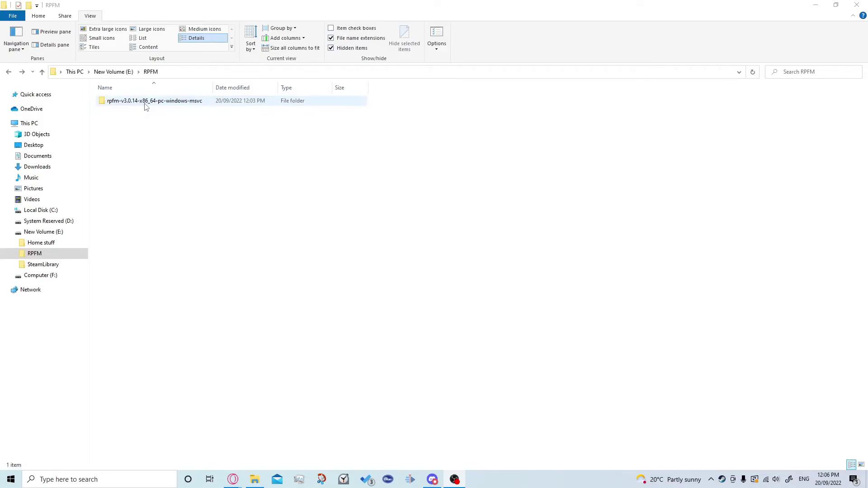
Find rpfm.exe in the extracted rpfm-v3.0.14-x86_64-pc-windows-msvc folder and pin it to the taskbar
double_click(146, 107)
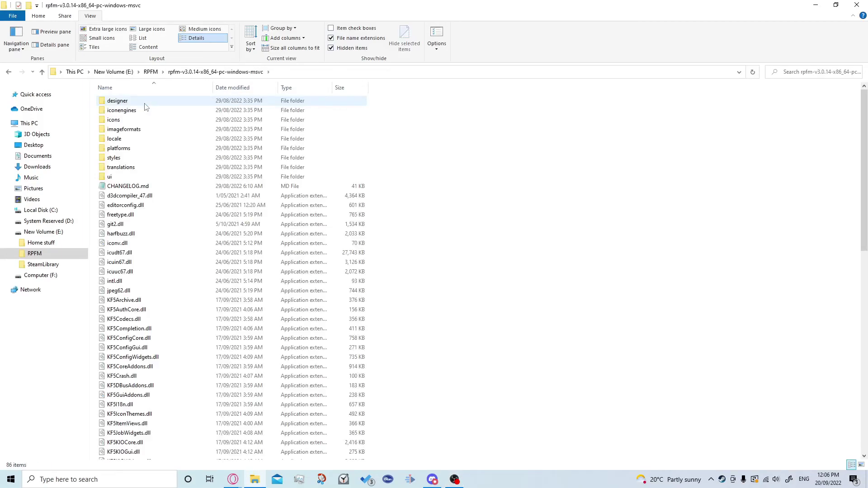
scroll(366, 185, "down", 6)
scroll(366, 185, "down", 11)
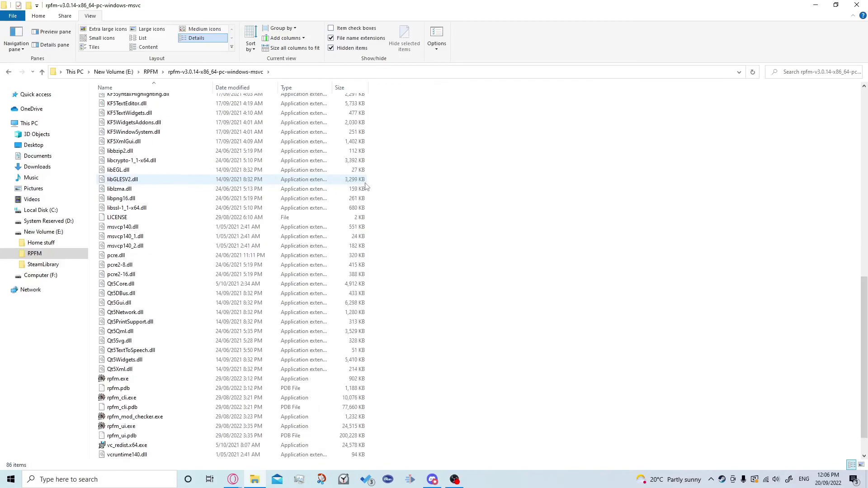
left_click(120, 352)
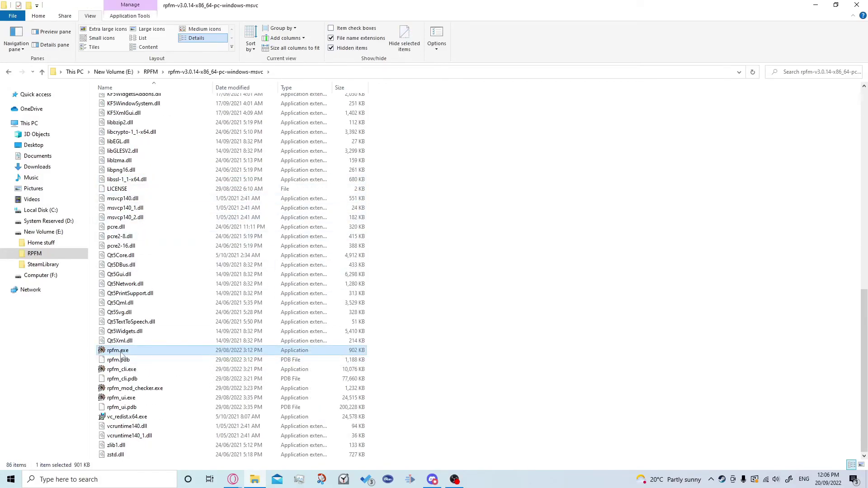
right_click(122, 355)
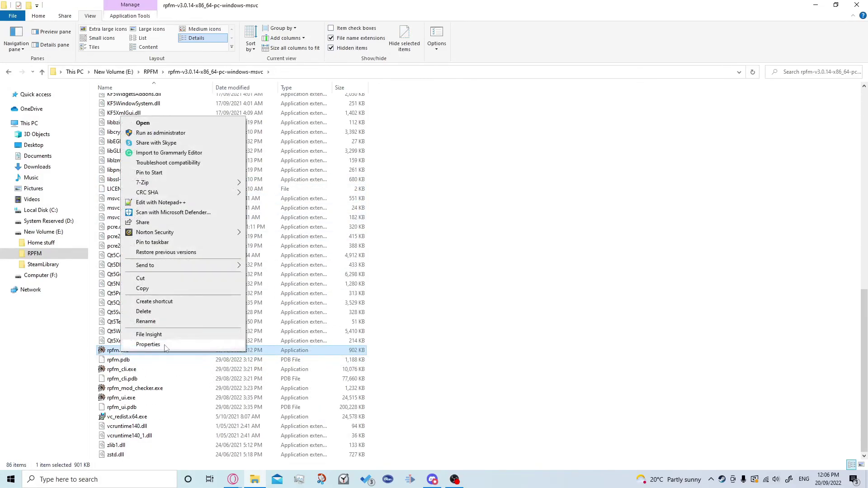
left_click(168, 245)
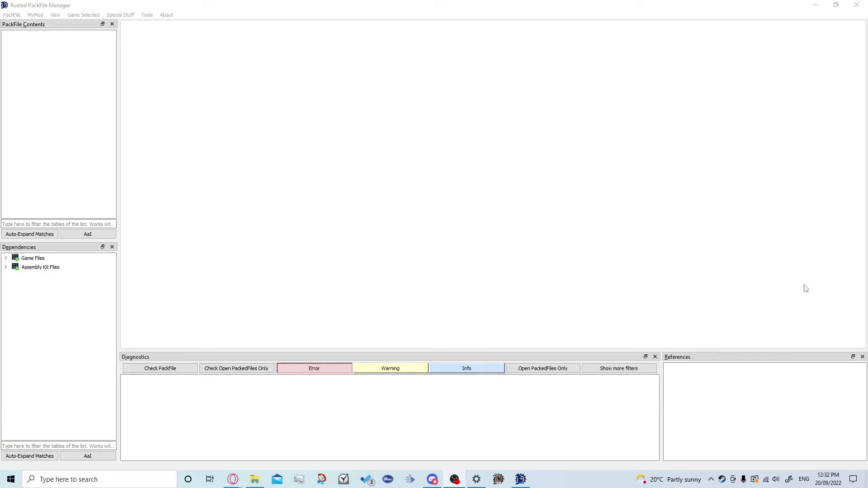
Open the Rusted PackFile Manager preferences and expand the Warhammer 3 game paths
left_click(10, 16)
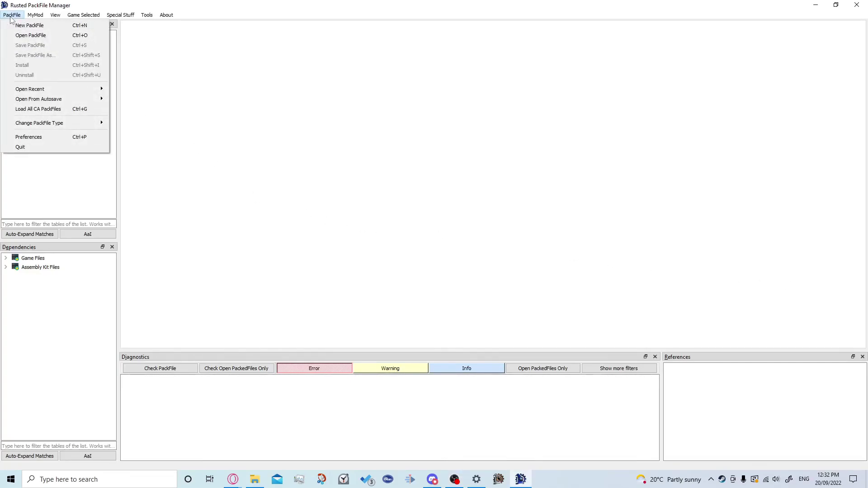
left_click(25, 138)
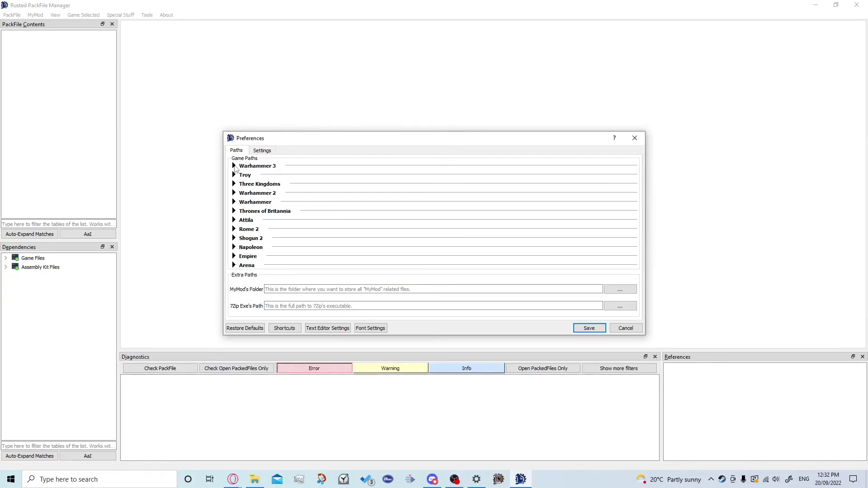
left_click(234, 166)
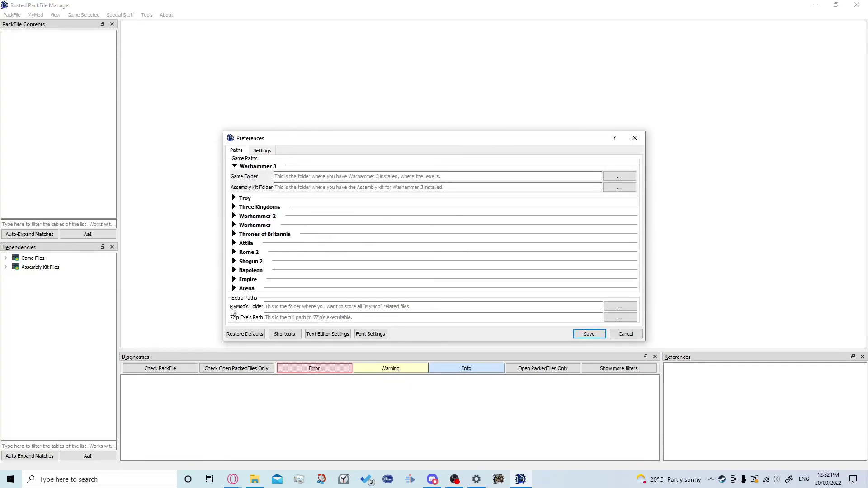
left_click(419, 306)
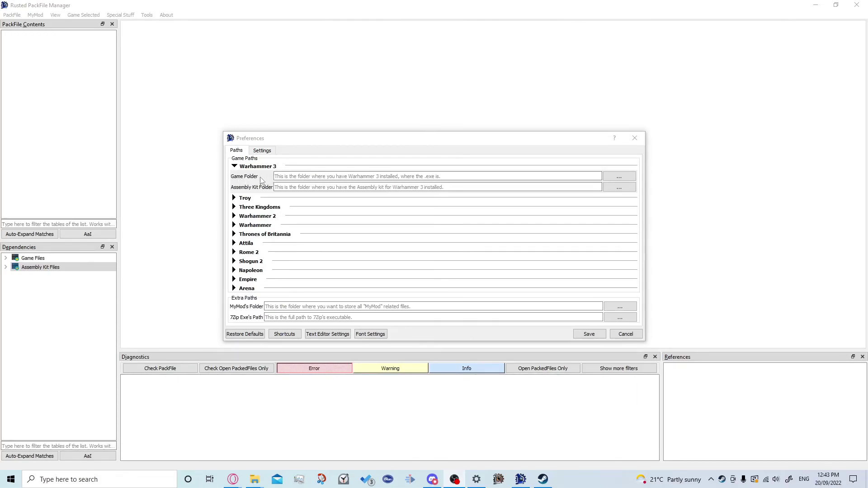
Switch to Steam, browse the local files of Total War: WARHAMMER III and copy the folder's address
left_click(543, 480)
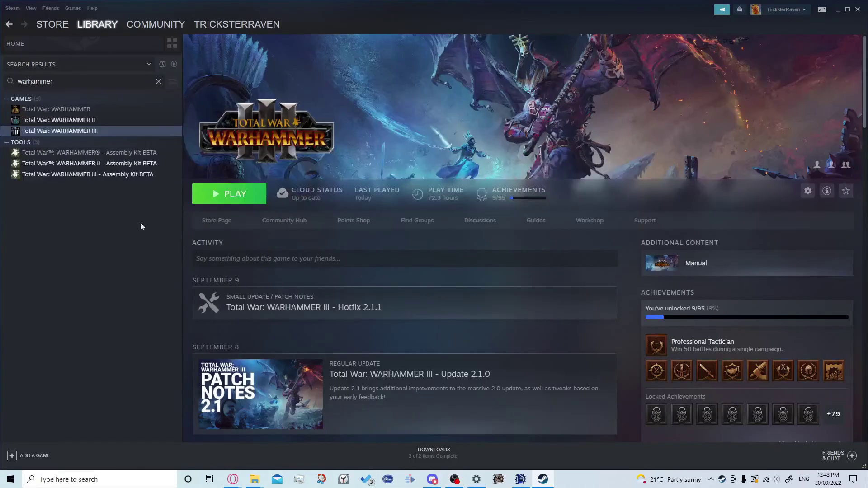
right_click(84, 133)
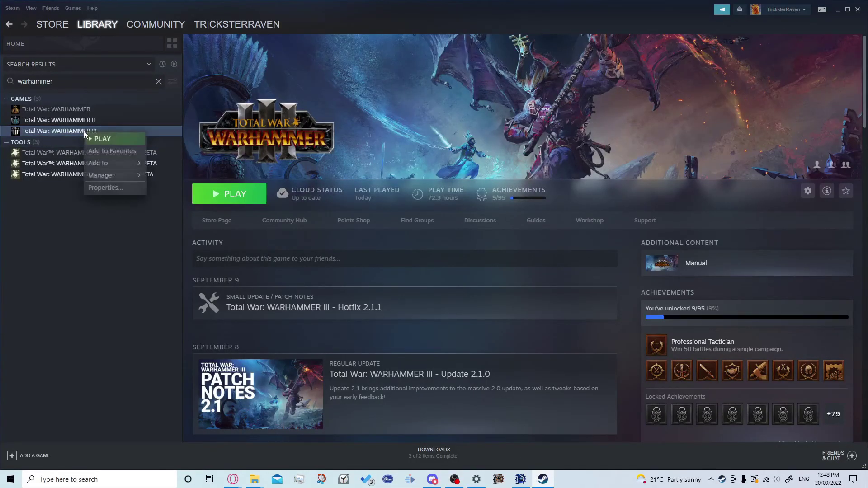
mouse_move(110, 165)
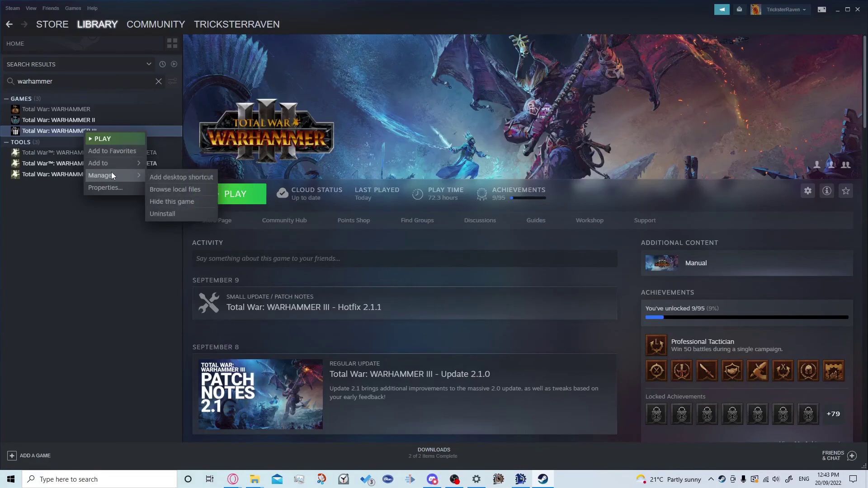
left_click(175, 191)
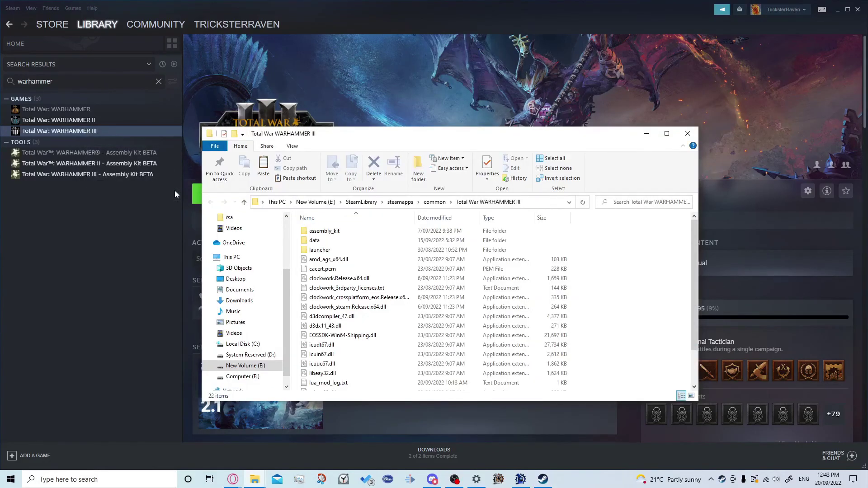
scroll(498, 294, "down", 2)
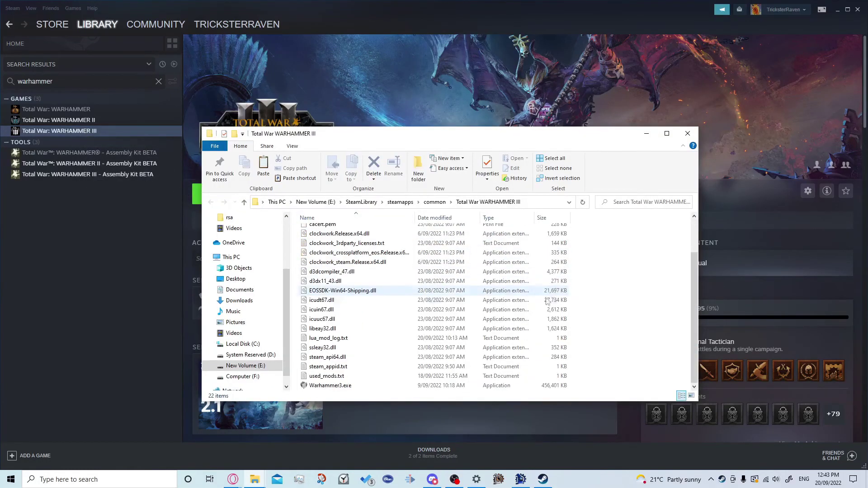
right_click(475, 205)
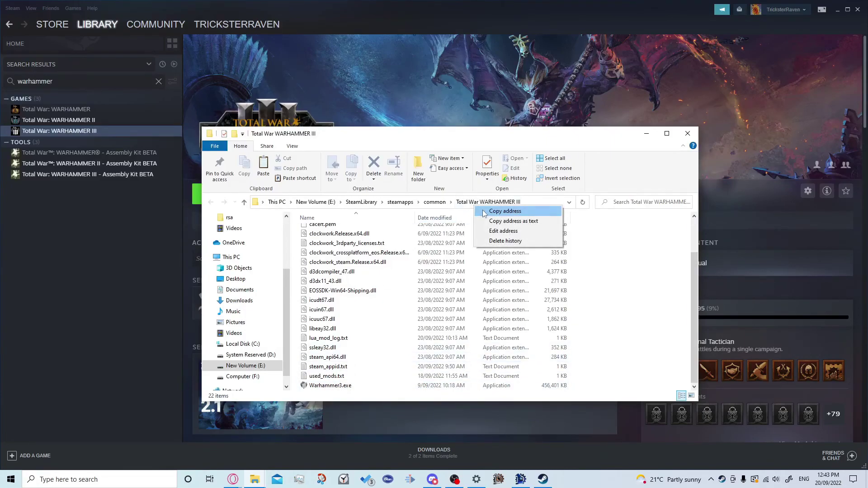
left_click(484, 211)
Switch to Rusted PackFile Manager and set Warhammer 3's Game Folder to E:\SteamLibrary\steamapps\common\Total War WARHAMMER III
left_click(520, 479)
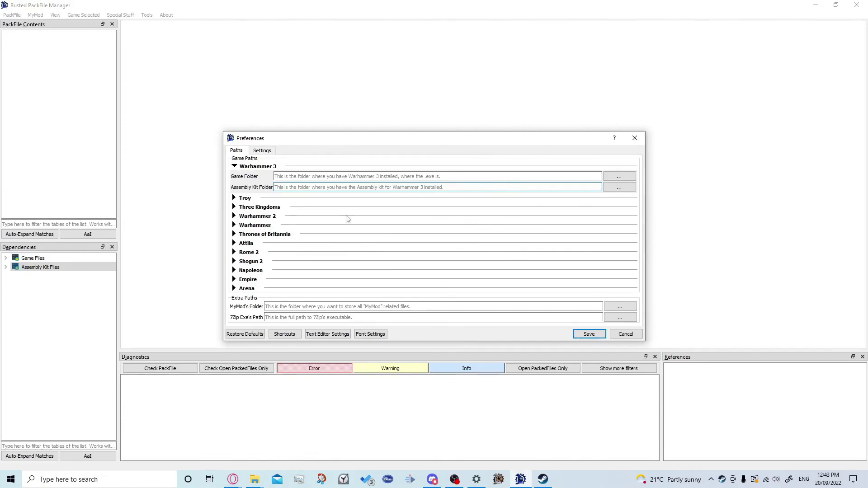
left_click(293, 176)
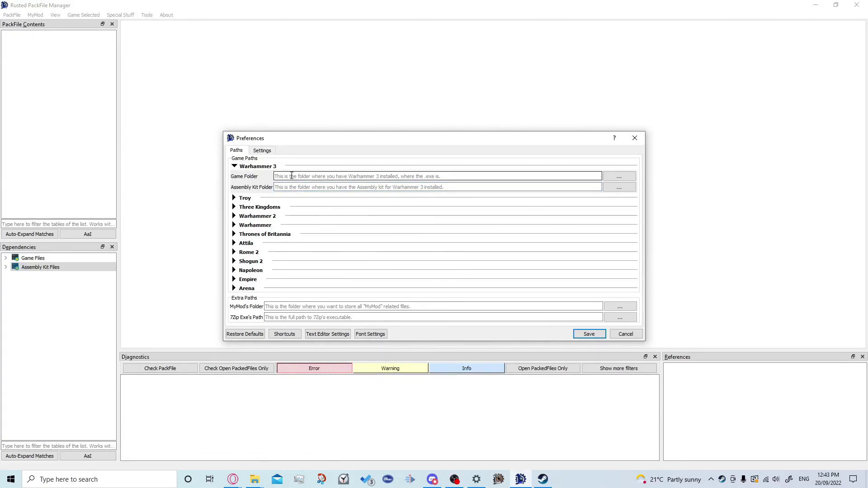
right_click(293, 176)
left_click(304, 225)
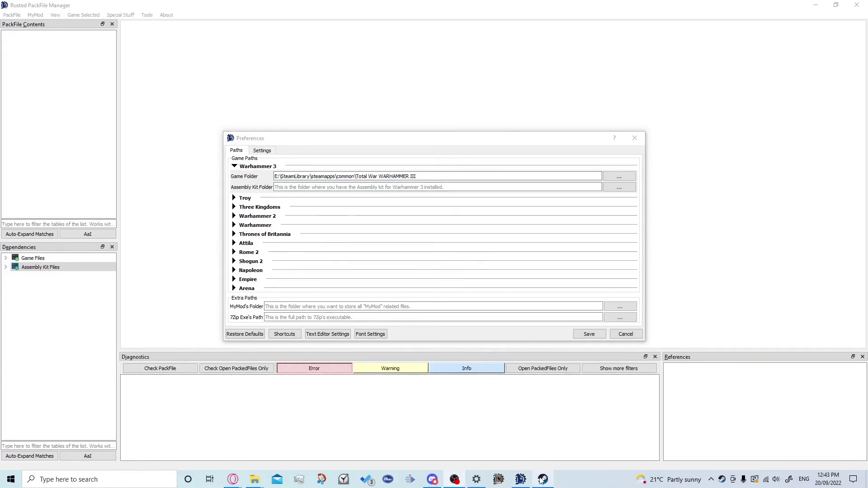
Switch to Steam, browse the WARHAMMER III Assembly Kit BETA's local files and copy the address of the assembly_kit folder
mouse_move(542, 478)
left_click(492, 410)
left_click(78, 176)
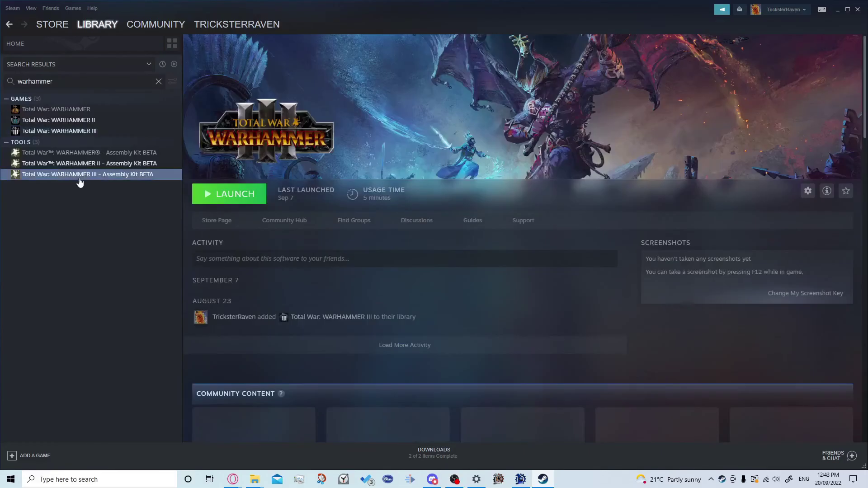
right_click(88, 175)
mouse_move(137, 220)
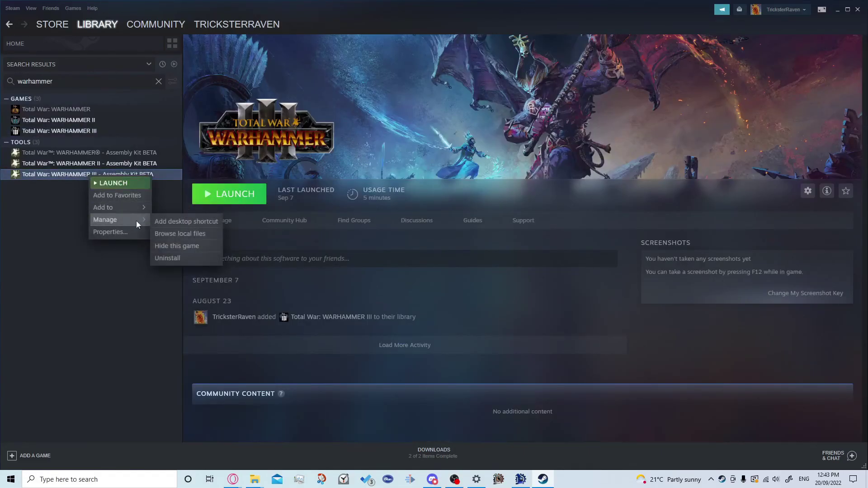
left_click(177, 234)
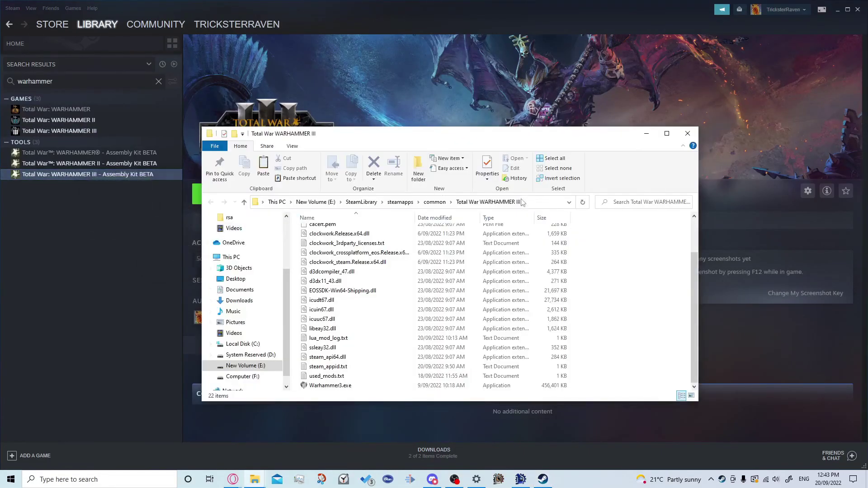
double_click(322, 231)
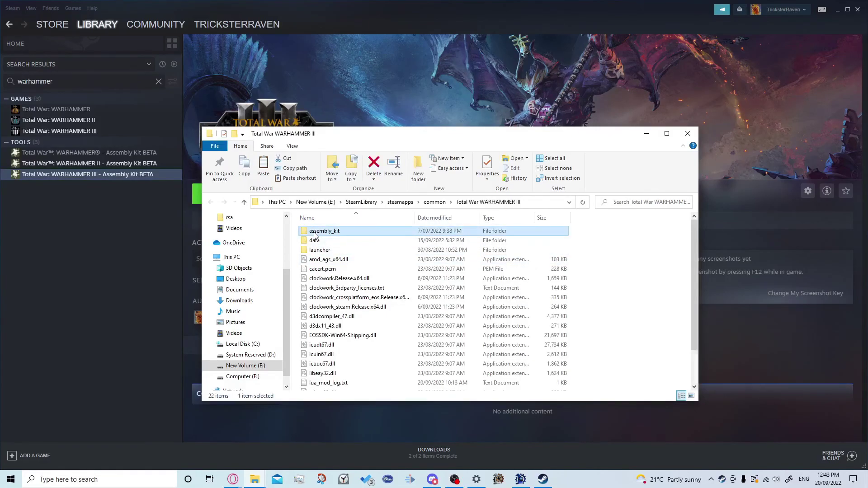
right_click(510, 203)
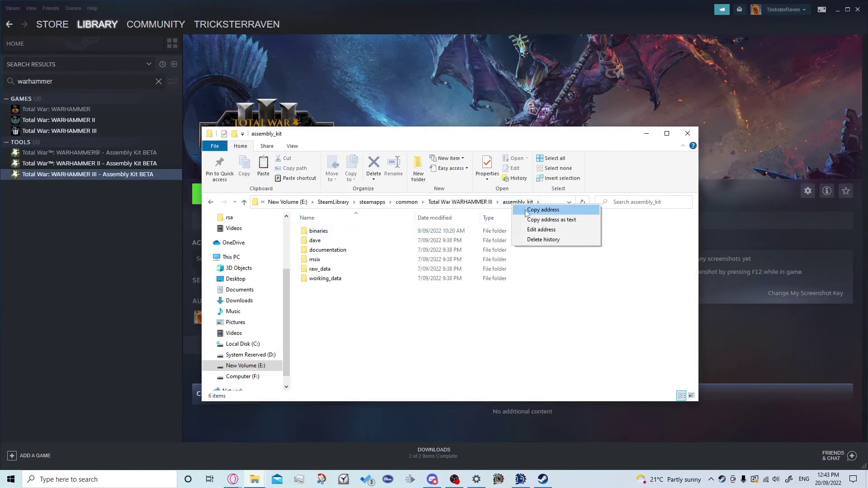
left_click(525, 212)
Switch to Rusted PackFile Manager and set Warhammer 3's Assembly Kit Folder to the copied assembly_kit path
left_click(521, 480)
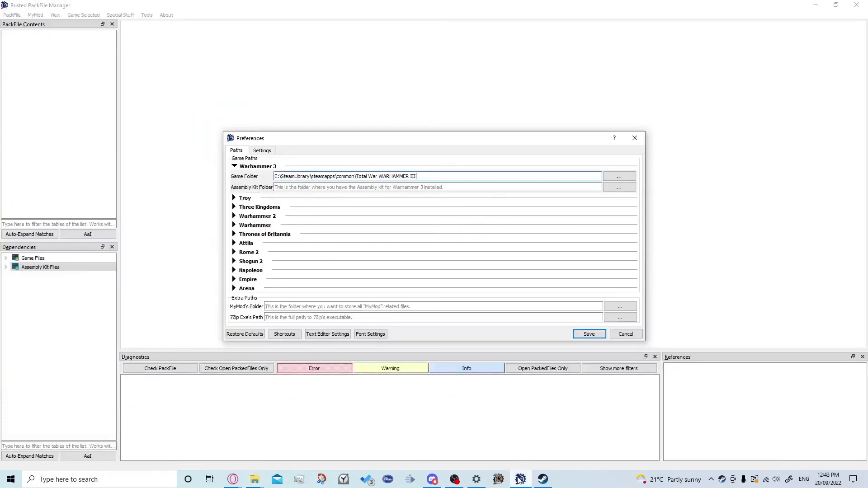
right_click(321, 190)
left_click(343, 238)
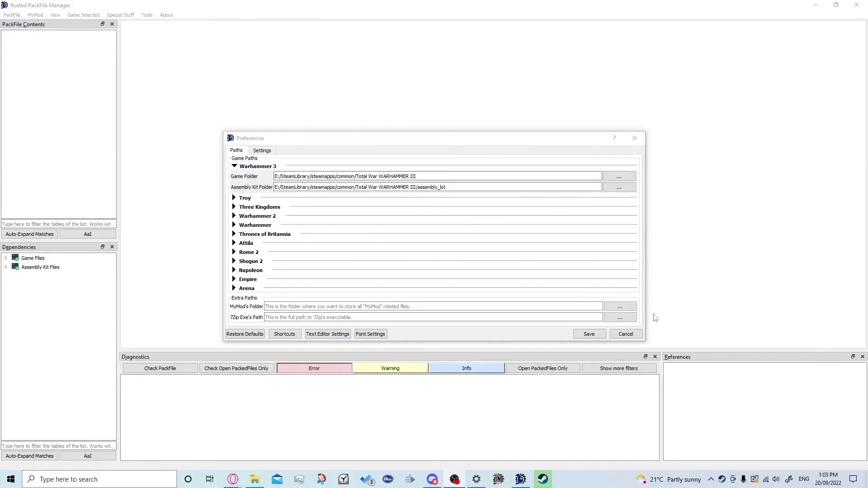
Set the MyMod's Folder path to E:/RPFM/RPFM MyMods and save the preferences
left_click(620, 307)
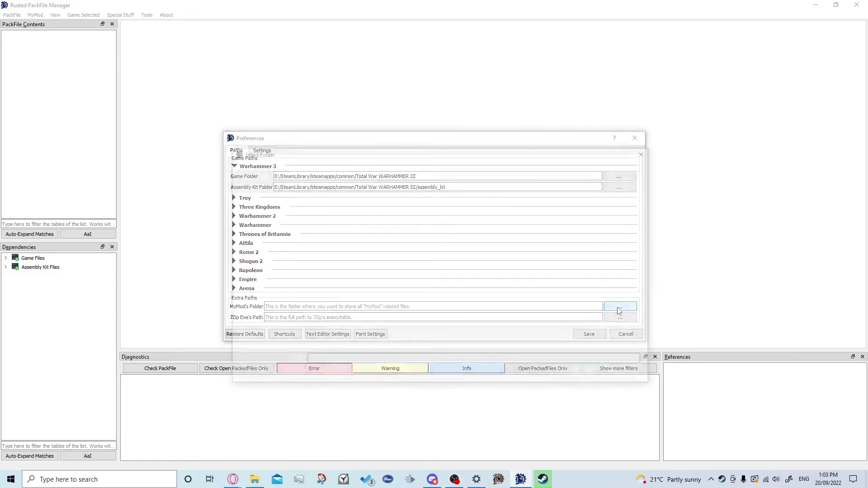
left_click(261, 328)
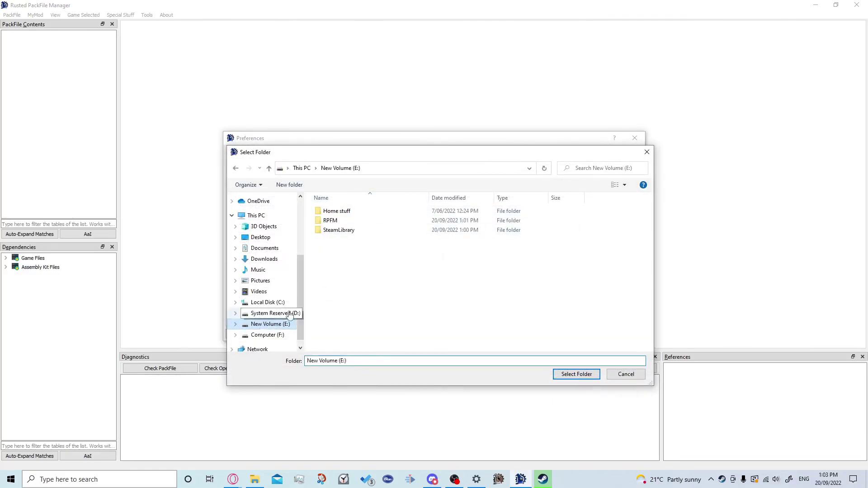
double_click(332, 221)
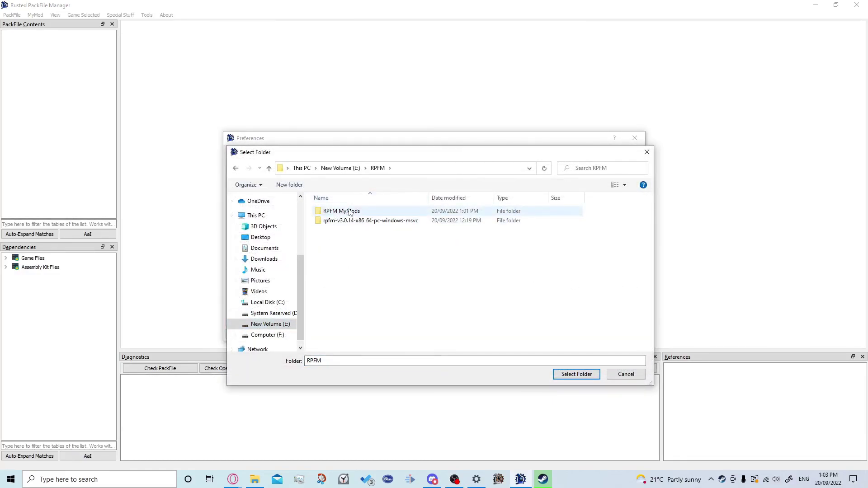
left_click(349, 212)
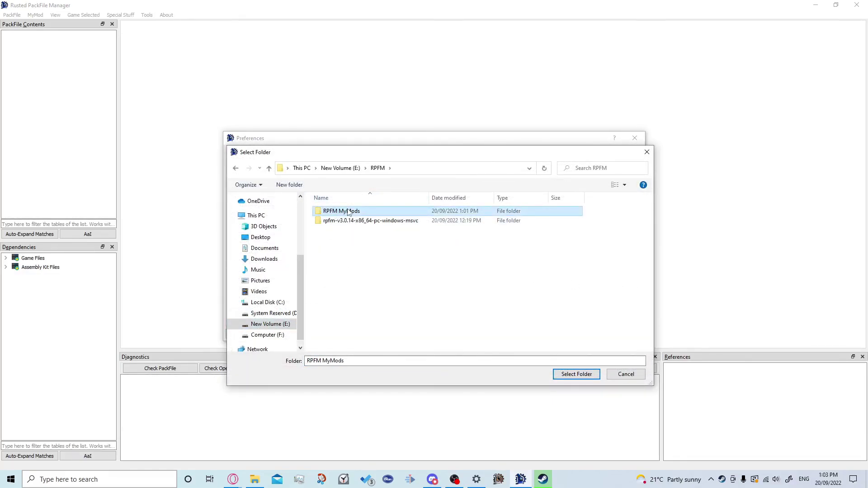
left_click(574, 375)
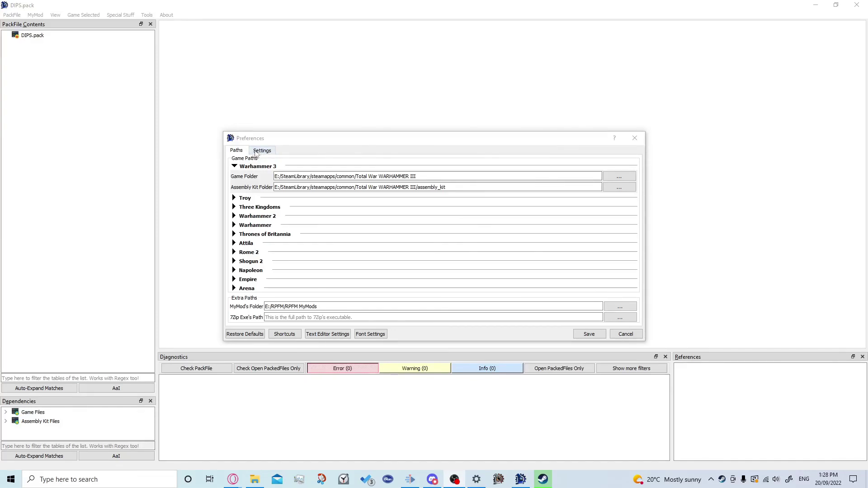
left_click(262, 153)
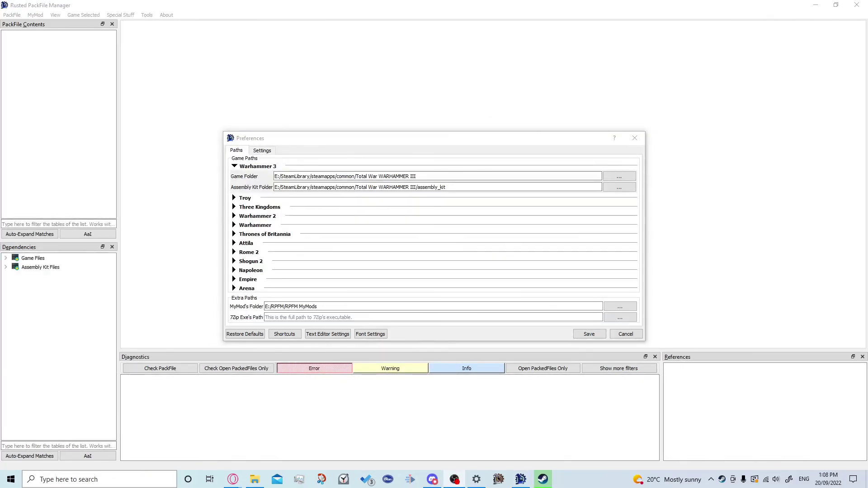
left_click(588, 335)
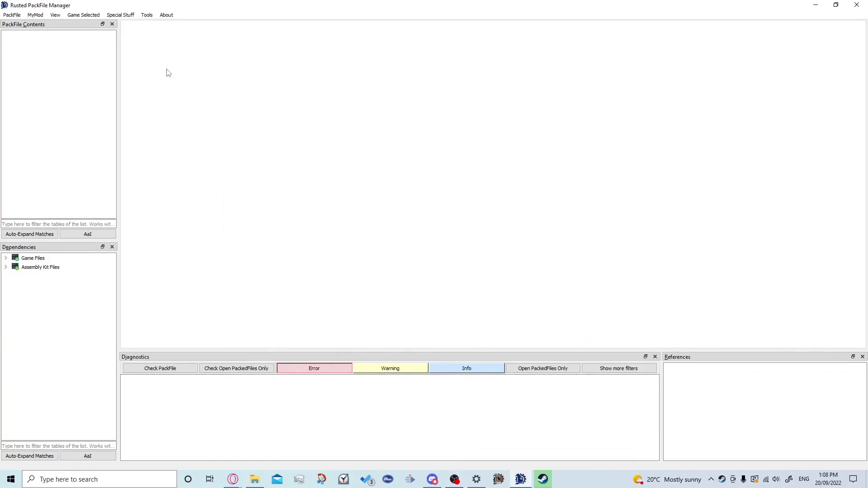
Generate the dependencies cache for Warhammer 3 and accept the confirmation
left_click(85, 17)
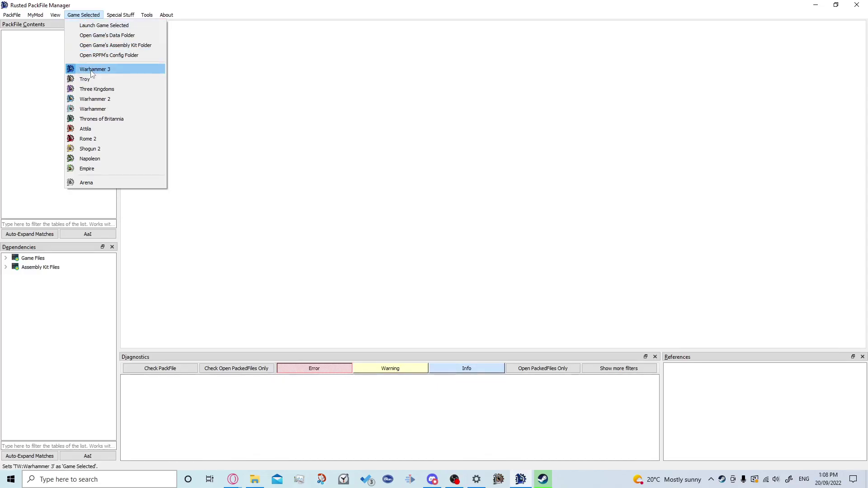
mouse_move(122, 15)
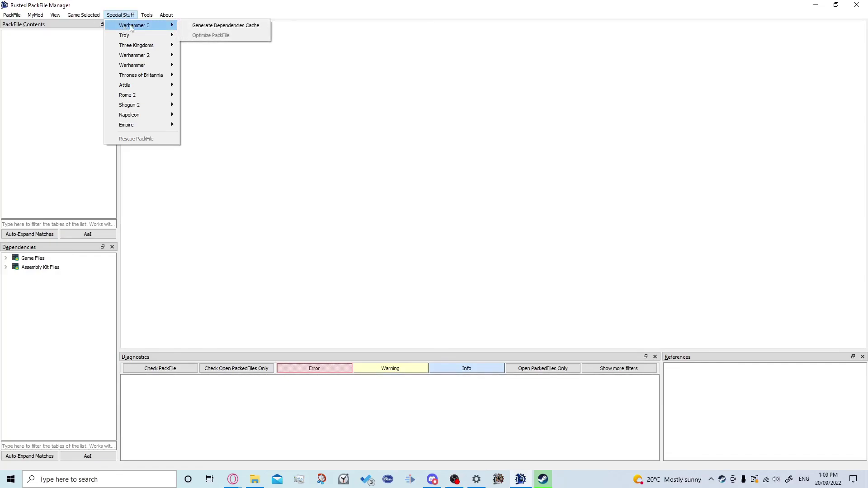
left_click(204, 28)
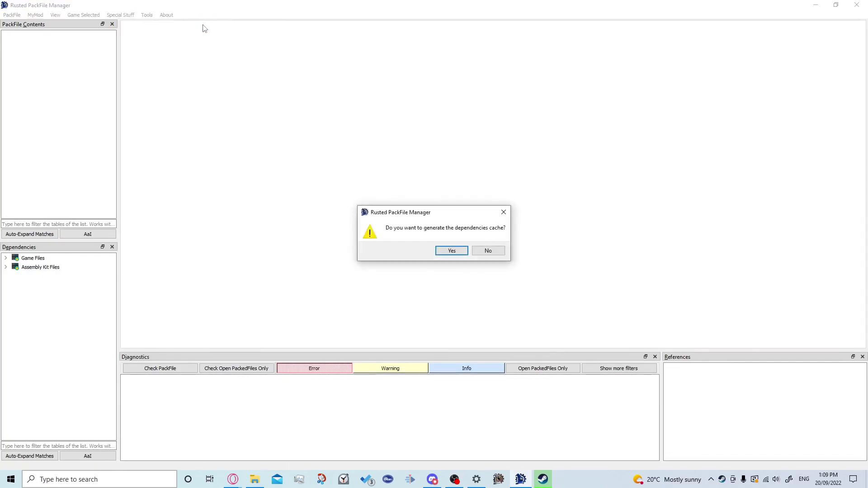
left_click(452, 252)
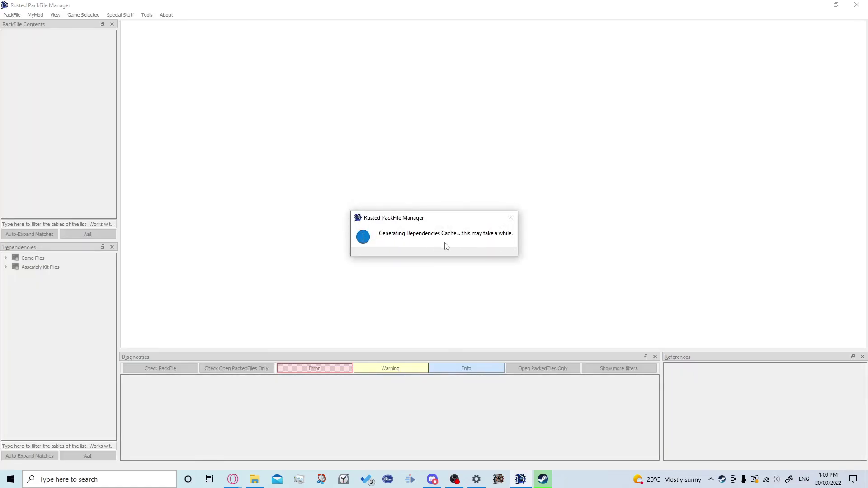